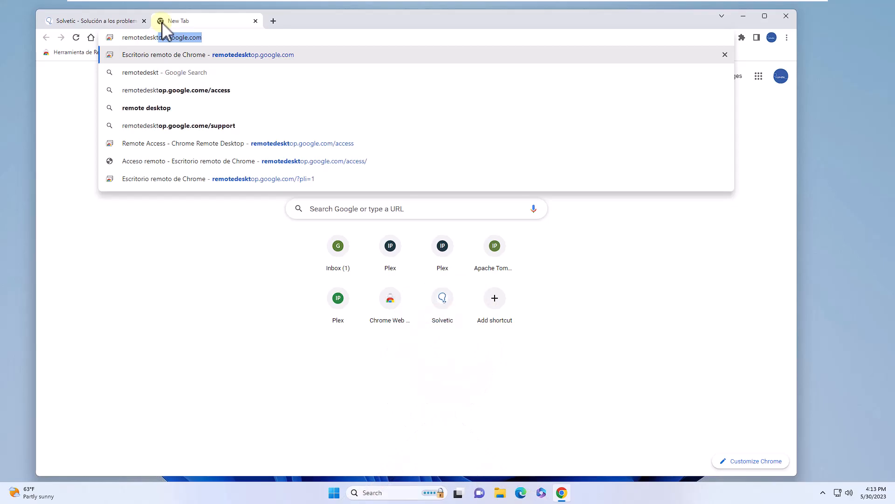
Step: Go to remotedesktop.google.com, open Remote Access, and start the download for this computer
text(.go)
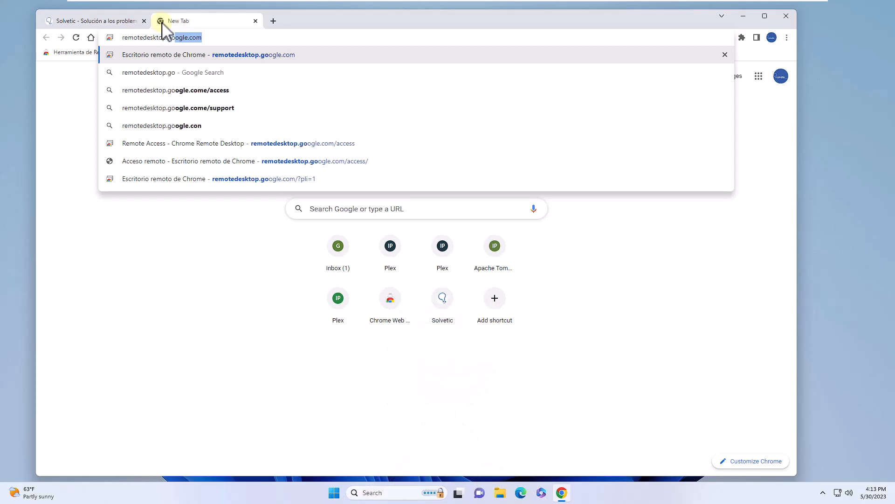
text(ogle.com)
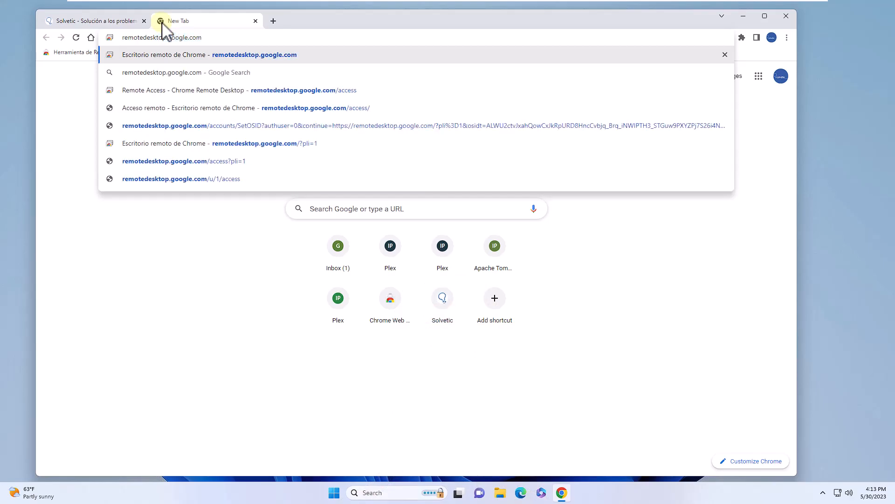
key(Return)
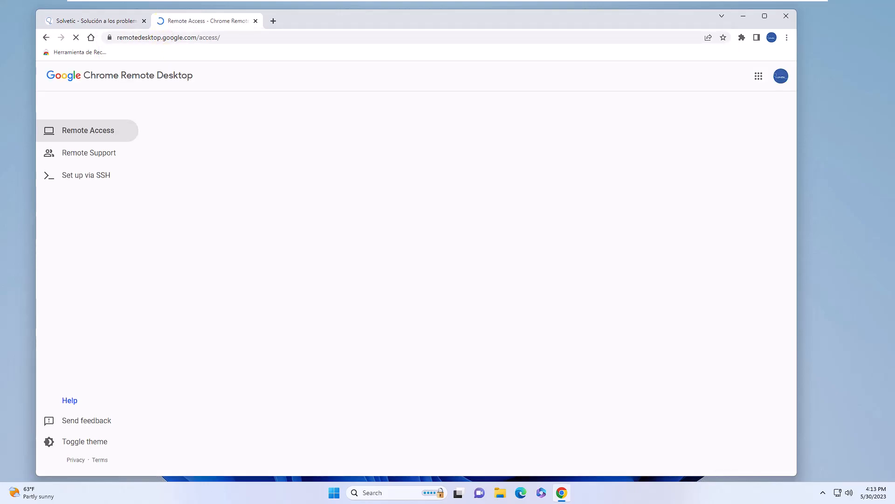
click(102, 130)
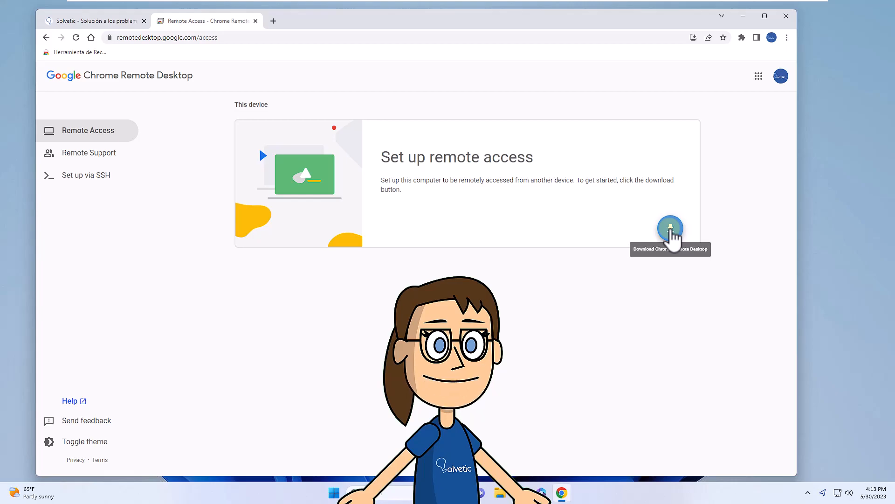
click(671, 229)
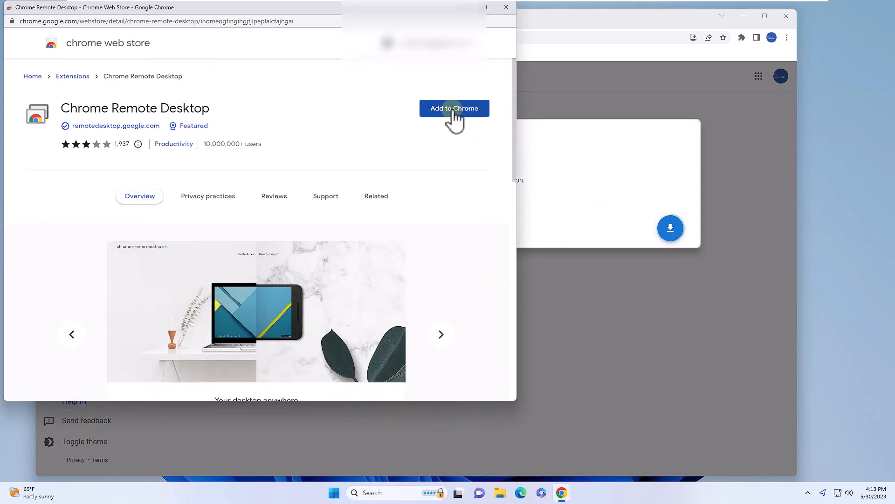
Step: Add the Chrome Remote Desktop extension to Chrome from the Web Store listing
click(455, 109)
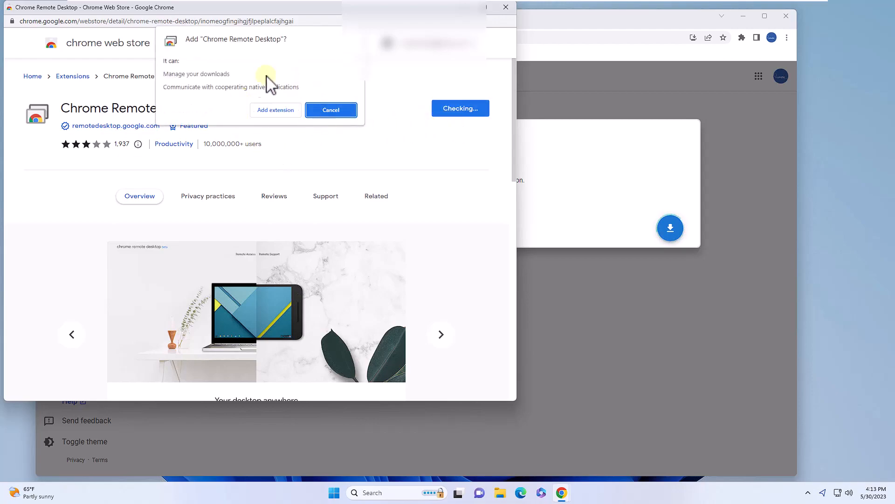
click(276, 111)
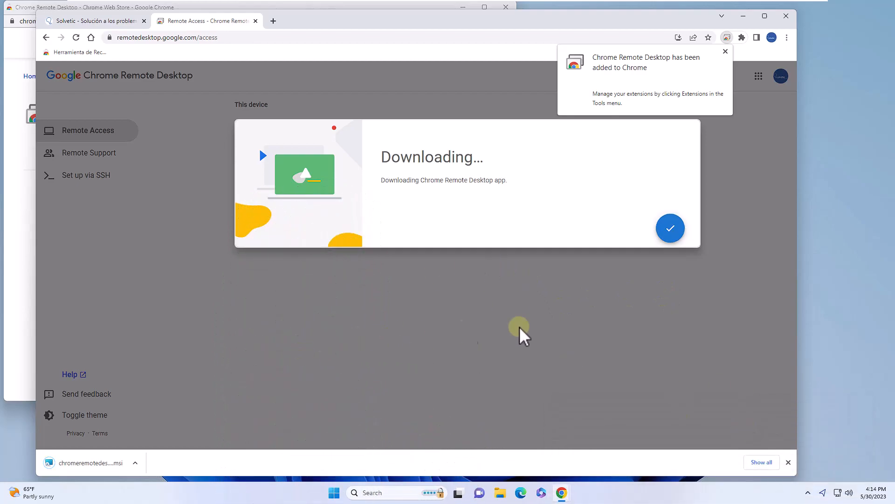
Step: Dismiss the extension-added notice and accept the terms to begin installing
click(726, 51)
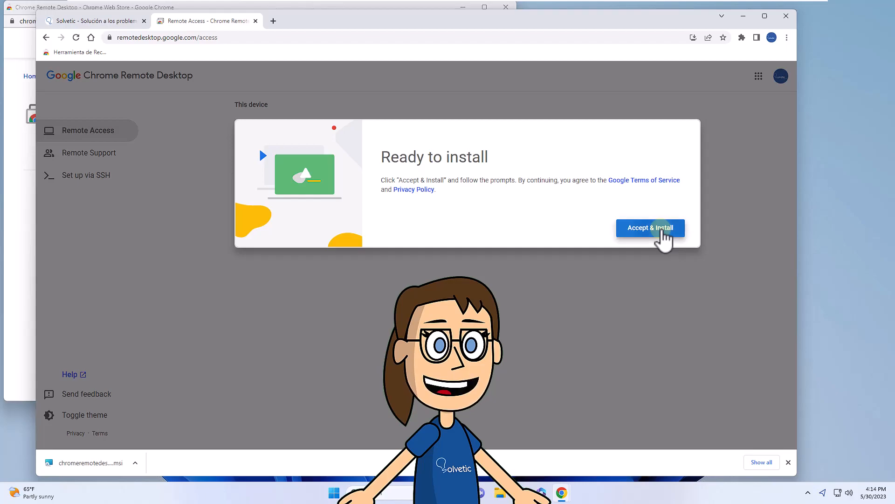
click(662, 231)
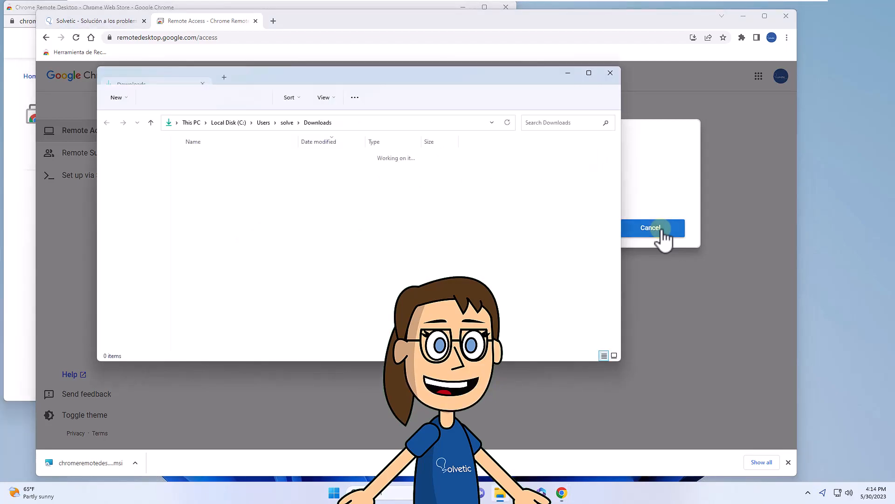
Step: Run the chromeremotedesktophost .msi installer from the Downloads folder
click(269, 172)
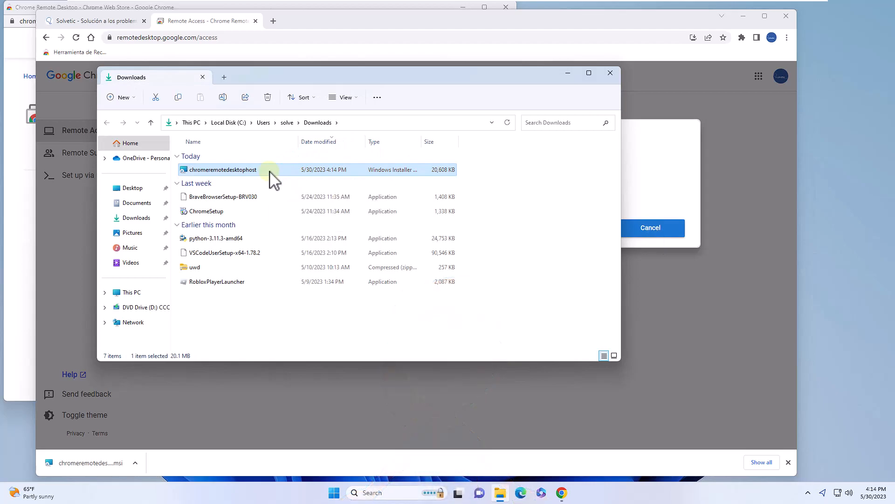
double_click(270, 172)
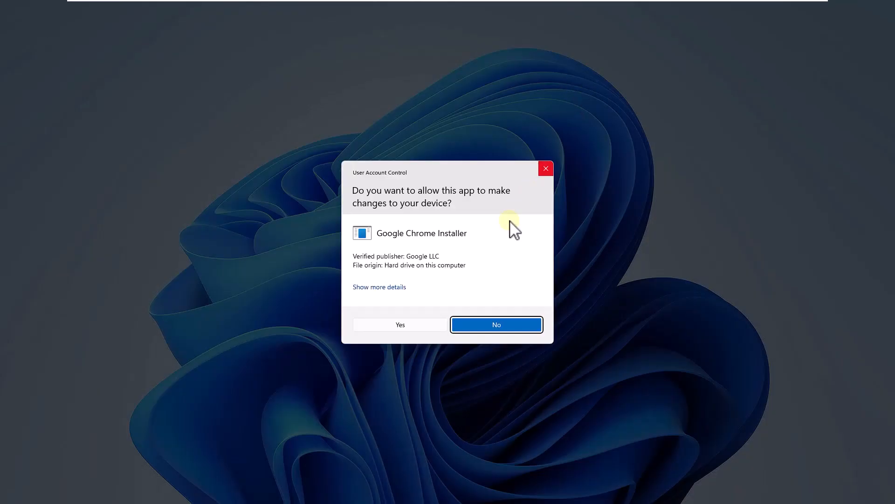
Step: Approve the installer's permission prompt, then close the Downloads and Chrome Web Store windows
click(418, 323)
click(610, 74)
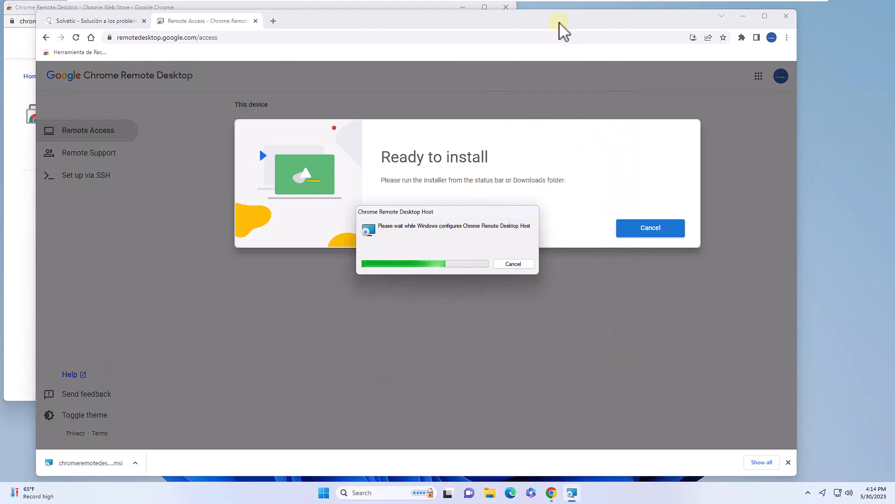
click(506, 7)
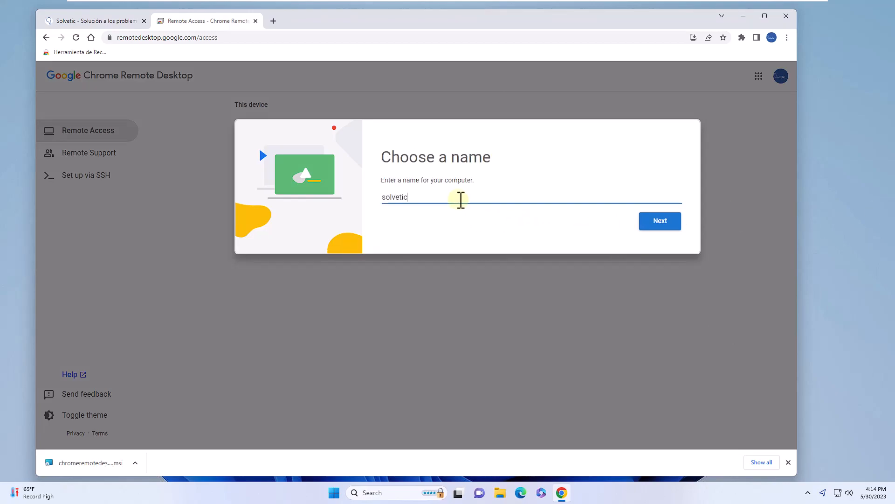
Step: Name the computer solveticPC and enter the six-digit PIN in both PIN fields
text(PC)
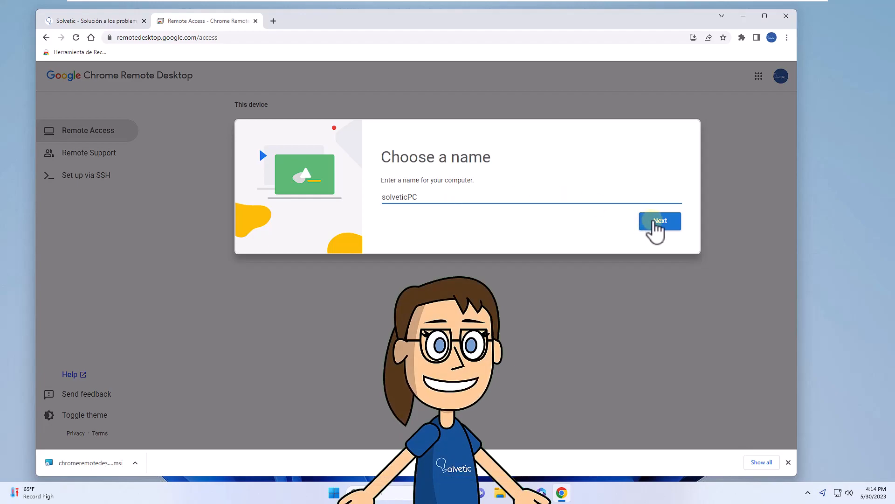
click(655, 223)
click(465, 204)
text(123456)
key(Tab)
text(123456)
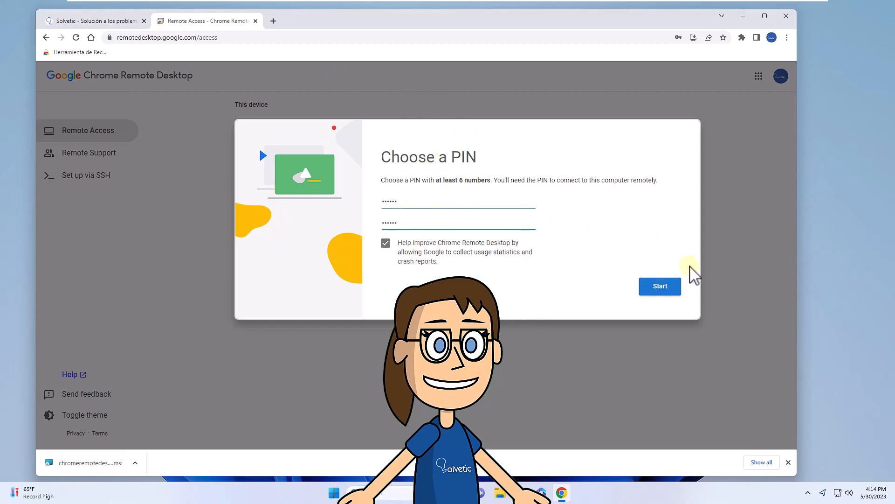
Step: Start remote access with the PIN, decline saving it, and close the downloads bar
click(660, 290)
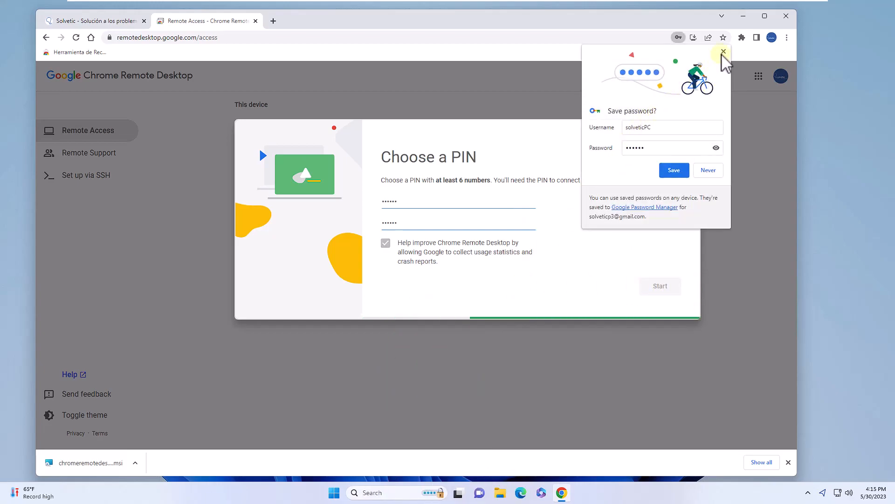
click(723, 51)
click(788, 462)
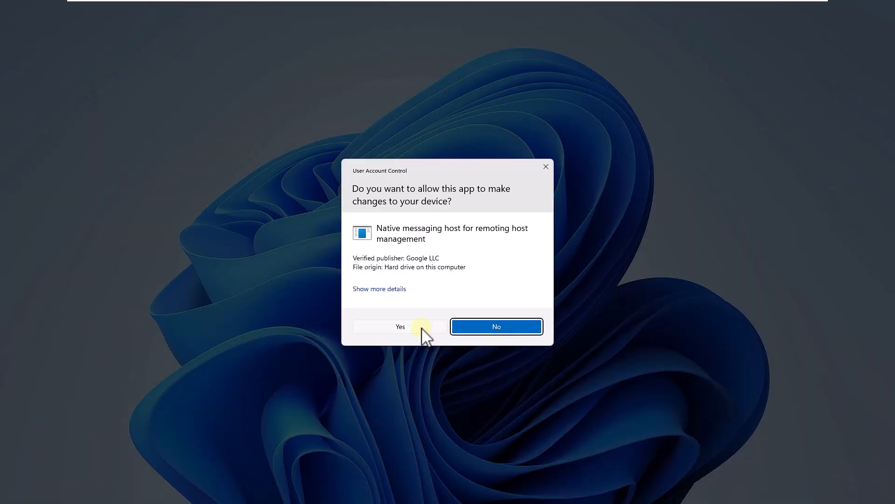
Step: Approve the remoting host's prompt and minimize Chrome once solveticPC shows Online
click(422, 328)
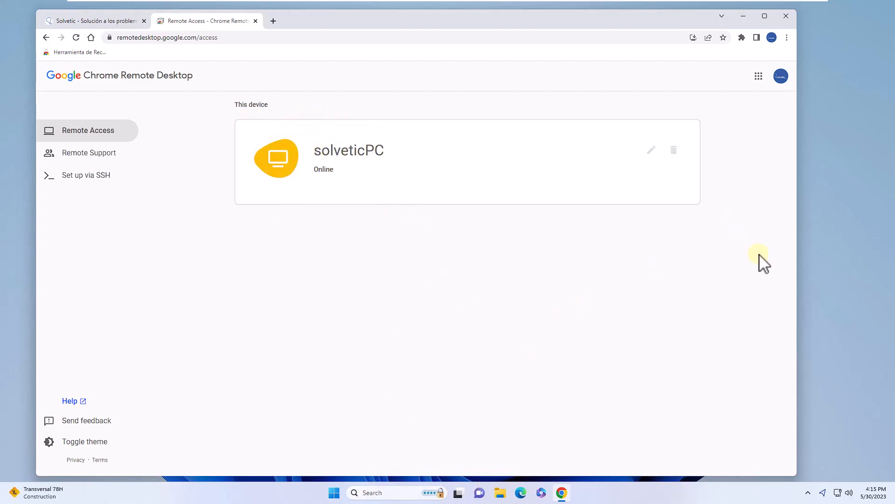
click(742, 16)
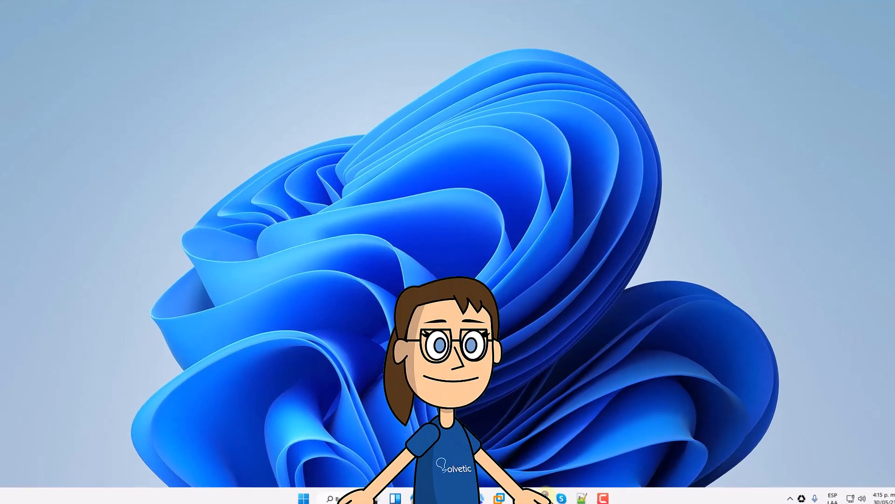
Step: In a new tab, load remotedesktop.google.com, dismiss the app offer, and select solveticPC
click(544, 493)
click(180, 30)
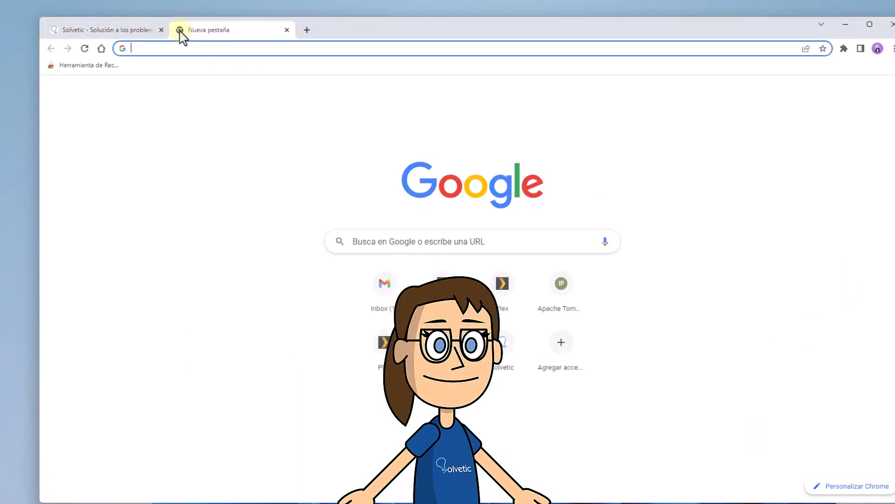
text(remotedesktop.google.com)
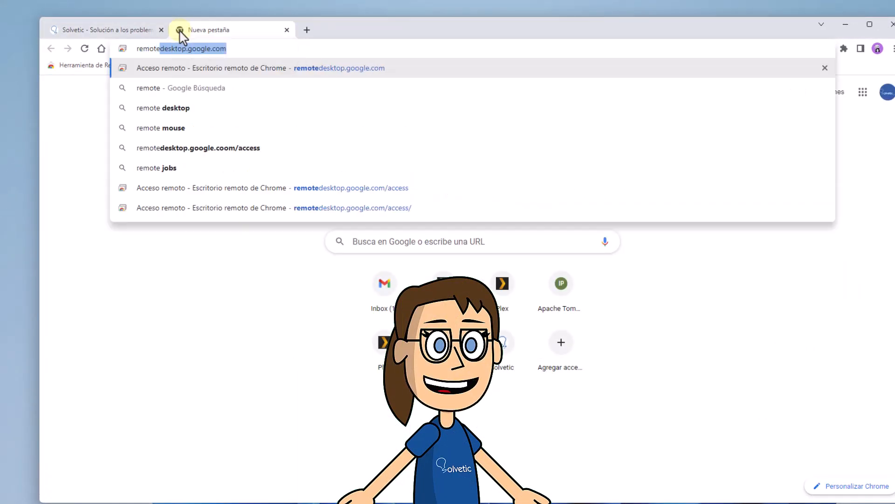
key(Return)
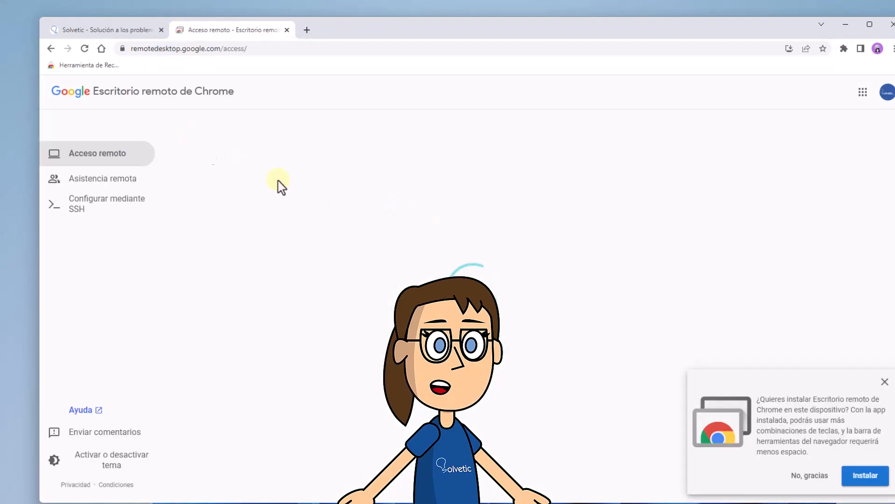
click(884, 381)
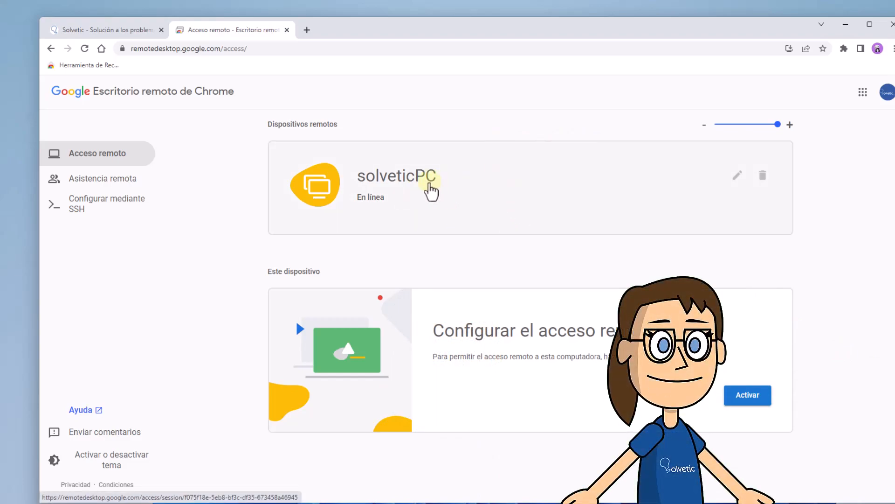
click(430, 191)
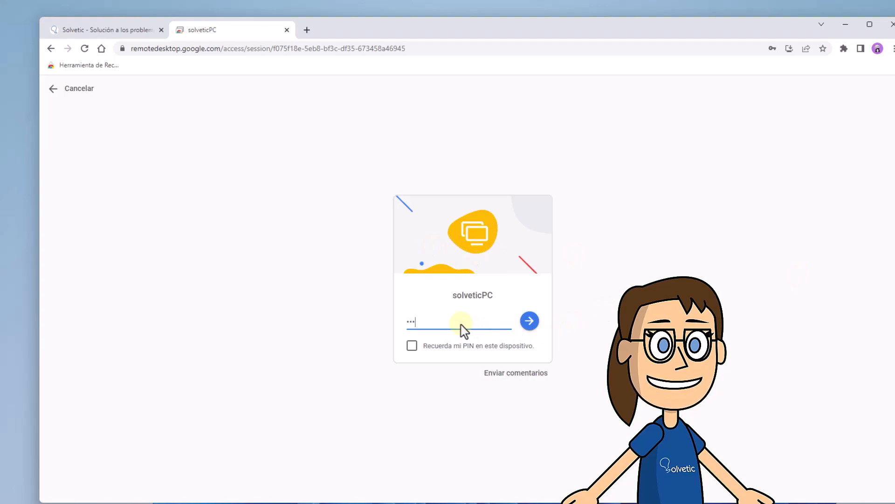
Step: Connect with the PIN, 'Recuerda mi PIN en este dispositivo' ticked, declining to save the password
click(413, 345)
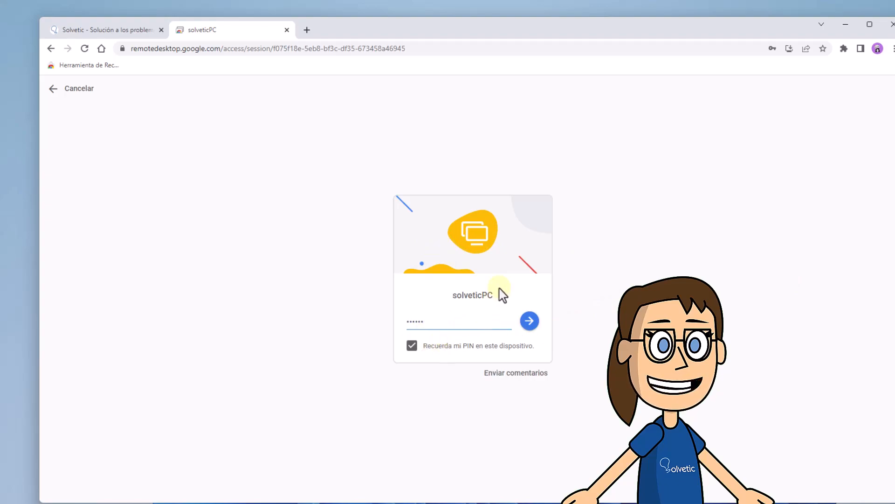
click(528, 321)
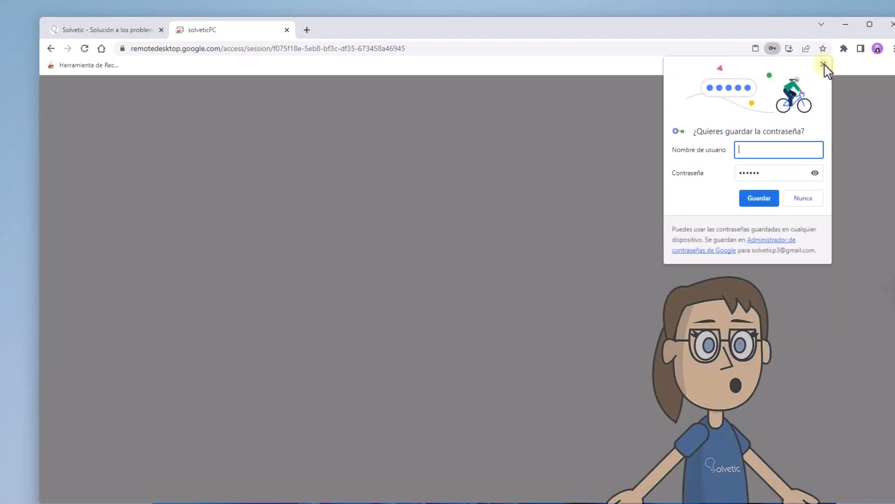
click(821, 66)
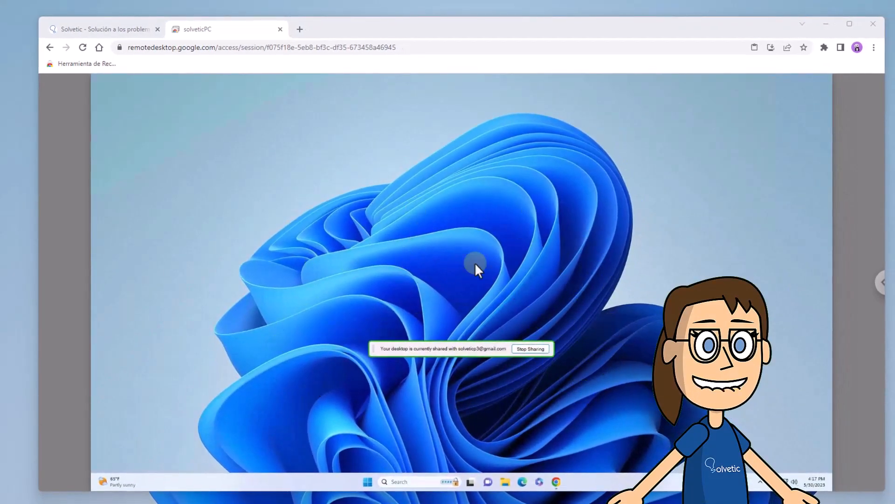
Step: Open and close the remote Start menu twice, then show the session options panel
click(366, 483)
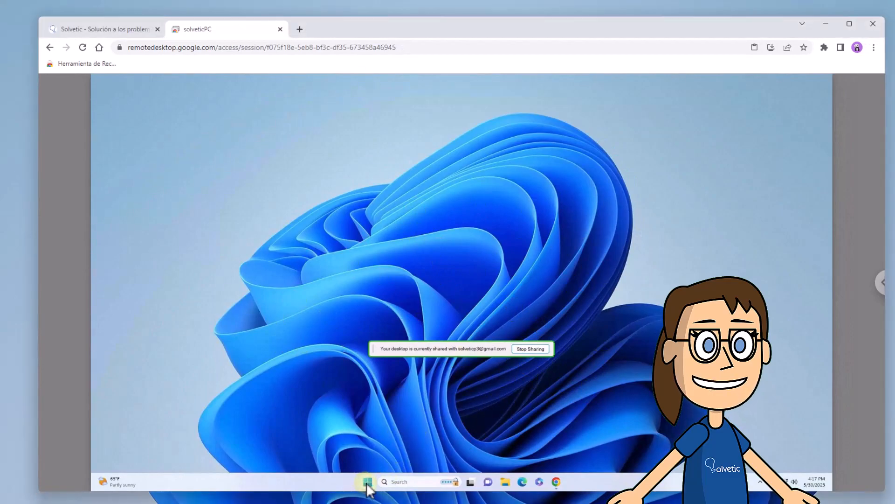
click(367, 483)
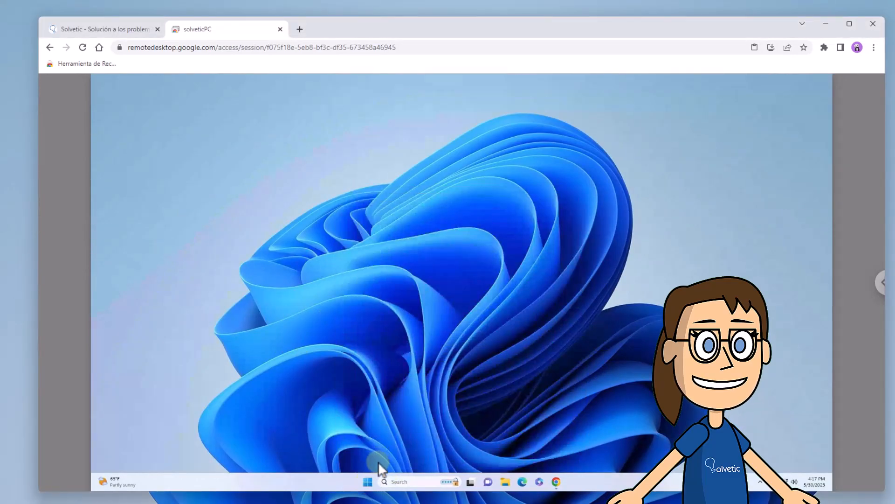
click(368, 482)
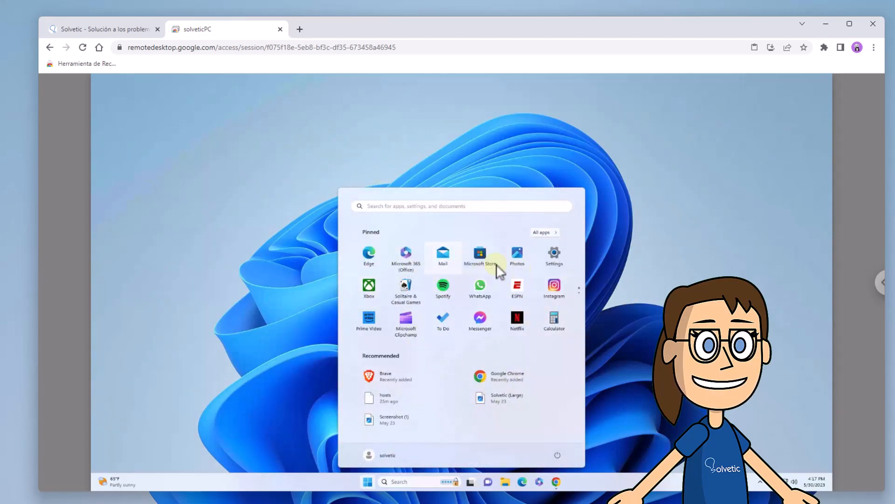
click(637, 264)
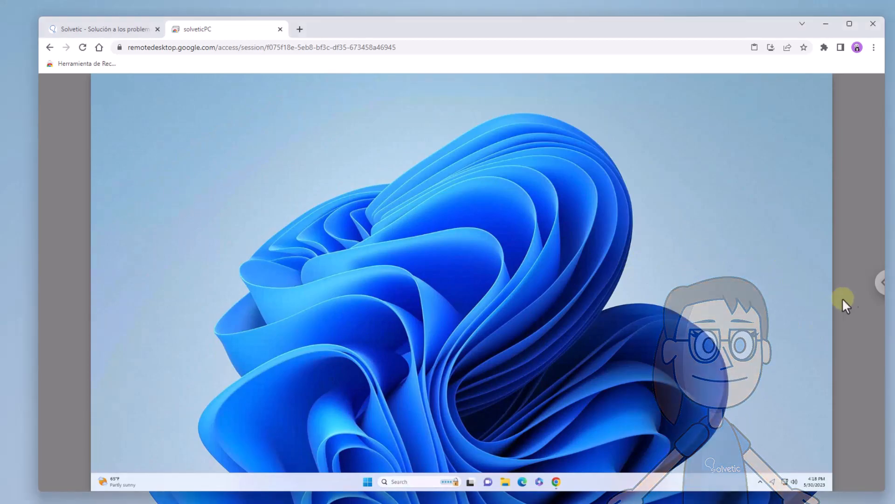
click(881, 287)
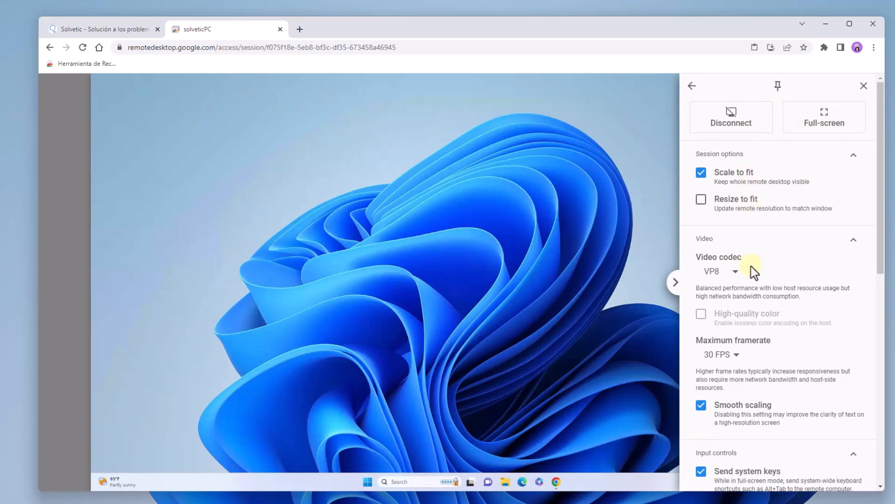
Step: Review the video codec choices and keep VP8
click(734, 275)
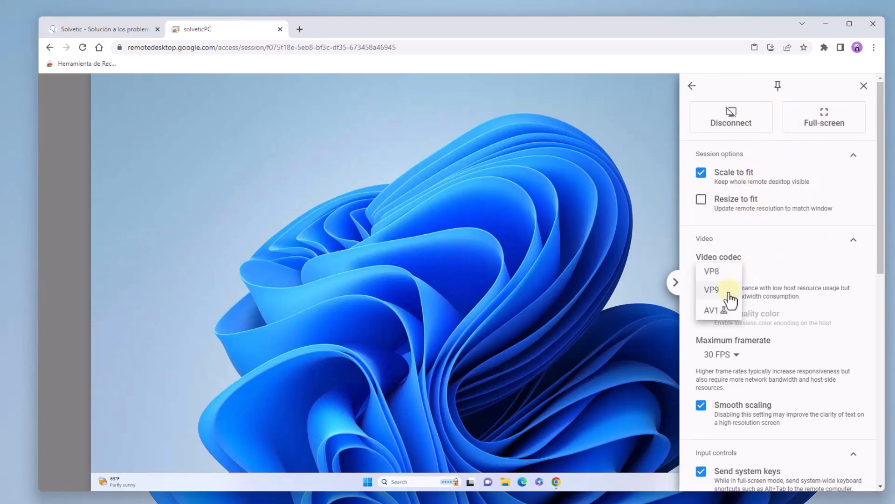
click(728, 272)
scroll(776, 264, down, 3)
scroll(755, 223, down, 1)
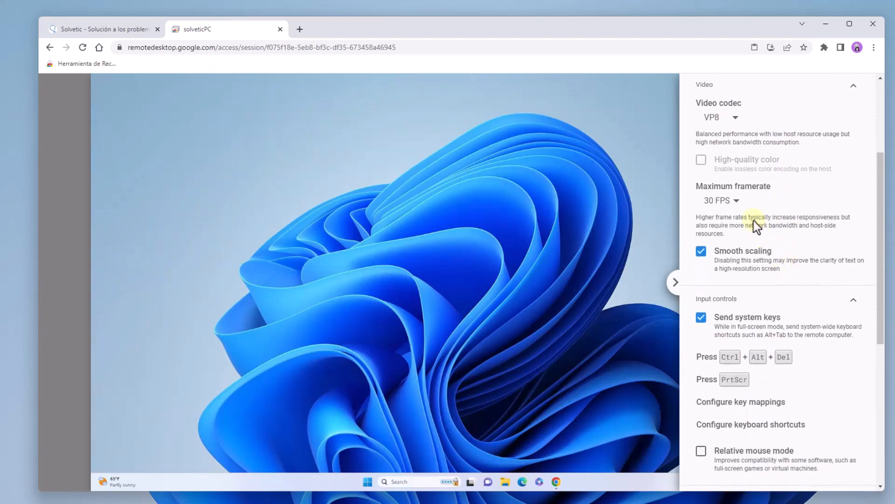
Step: Keep the maximum framerate at 30 FPS, then collapse the session options panel
click(736, 202)
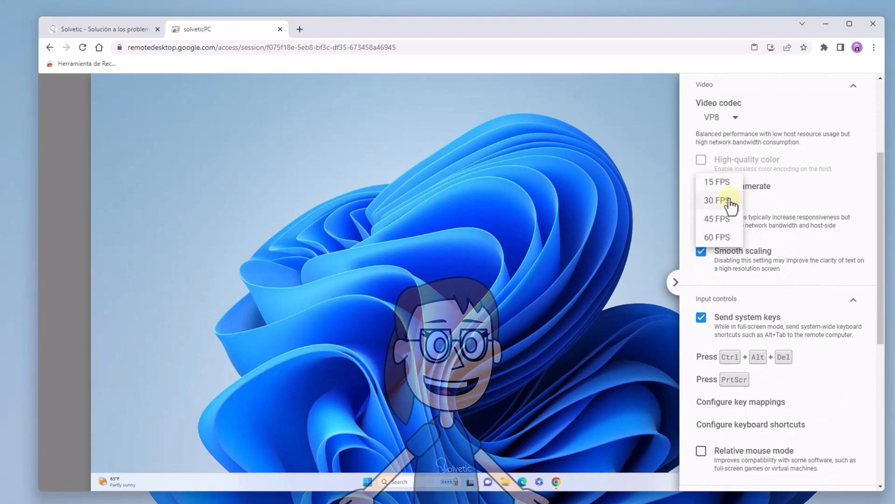
click(805, 237)
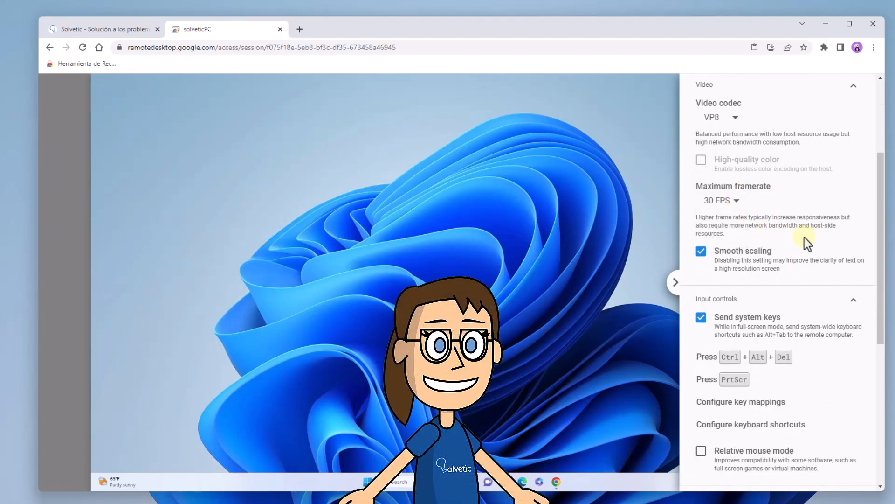
scroll(804, 232, down, 3)
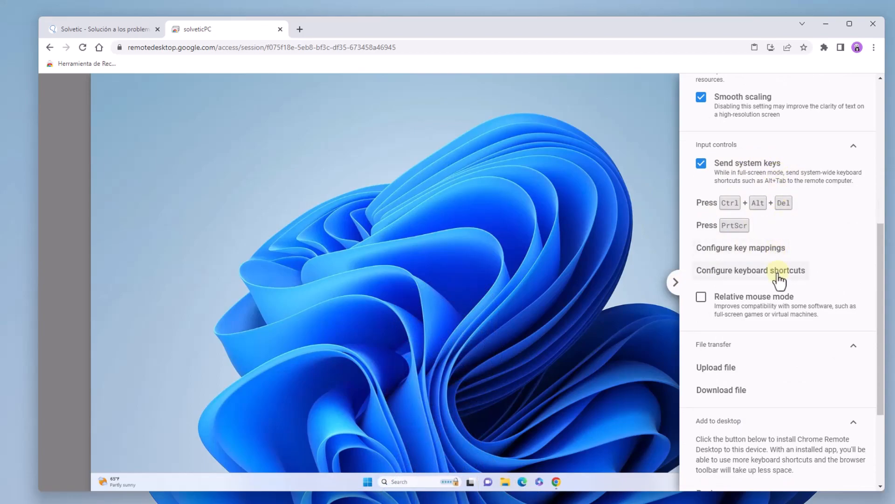
scroll(850, 242, down, 3)
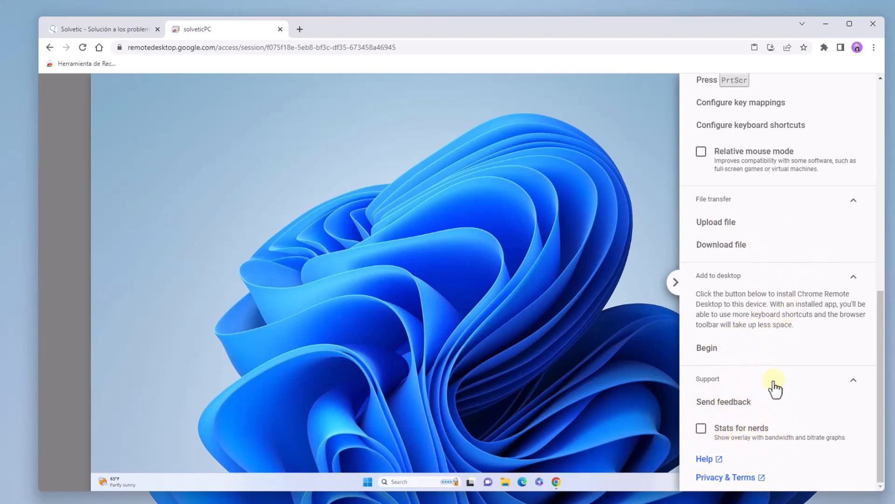
click(677, 283)
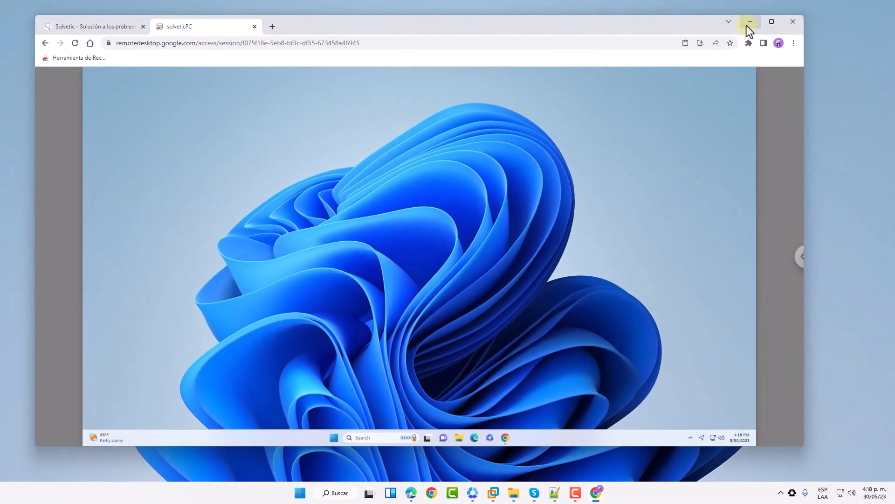
Step: Minimize the remote session and bring up Chrome Remote Desktop on the other computer
click(748, 24)
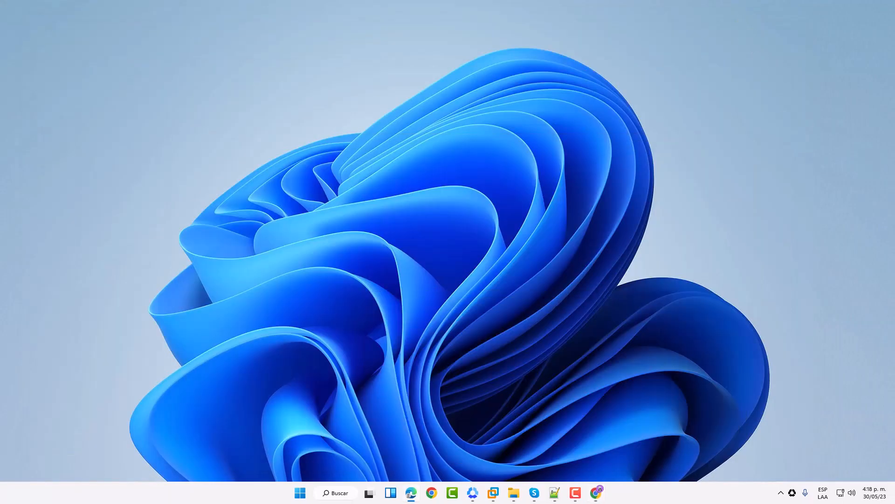
key(alt+Tab)
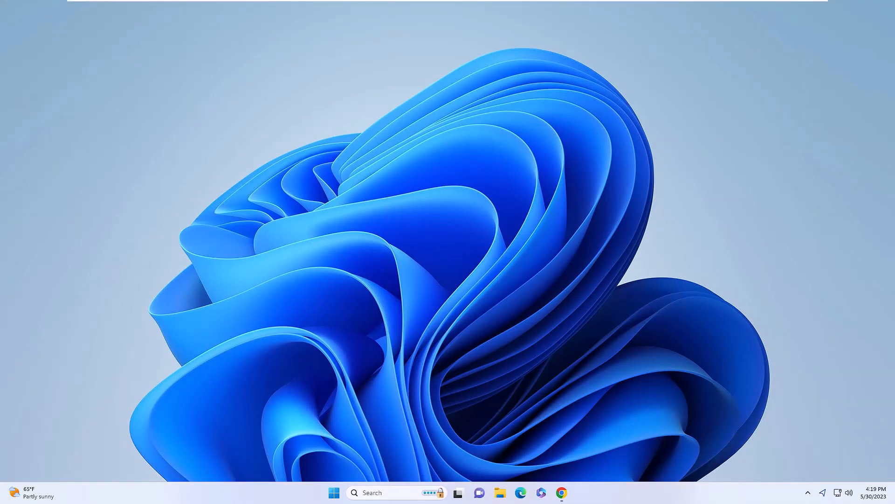
click(561, 493)
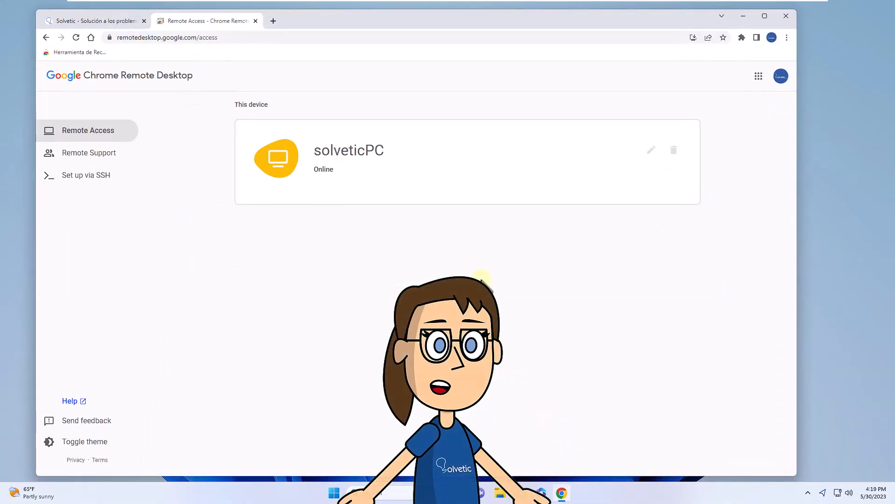
Step: Generate a Remote Support access code, cancel it, and minimize the browser
click(89, 155)
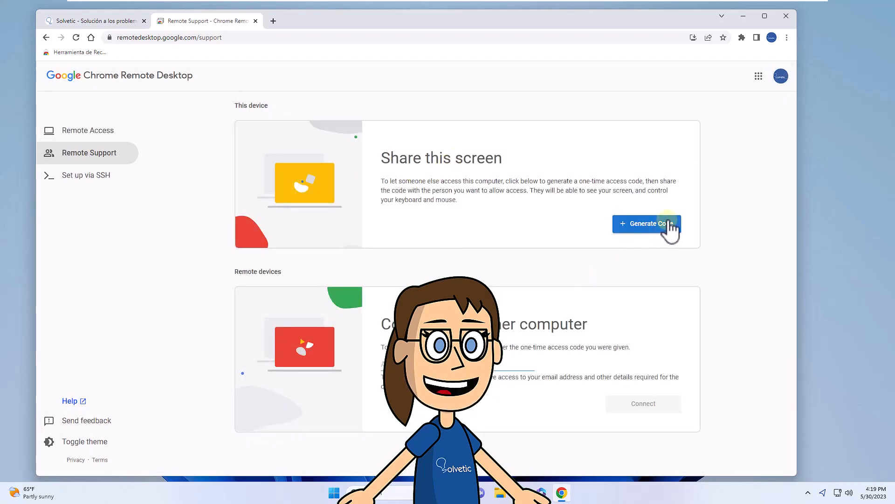
click(645, 233)
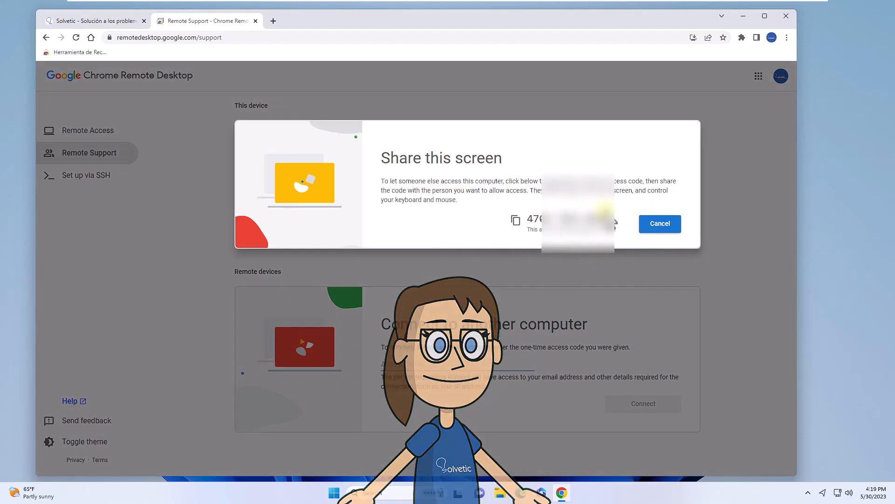
click(660, 224)
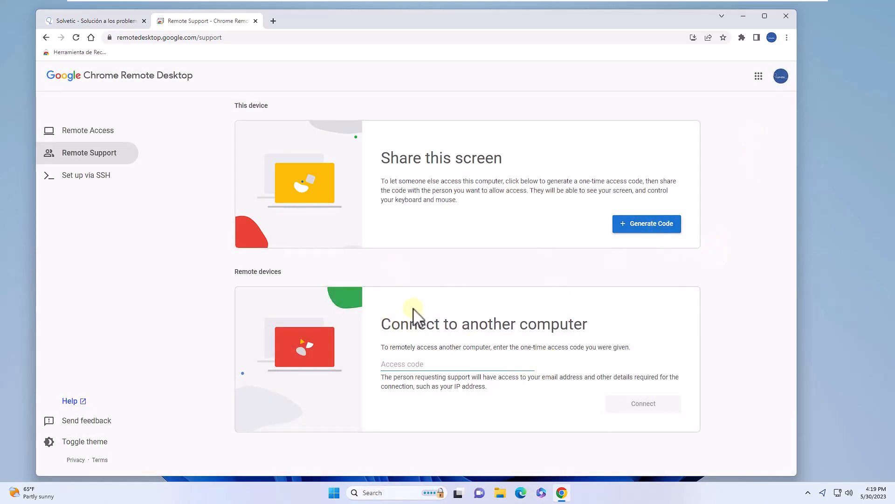
click(744, 20)
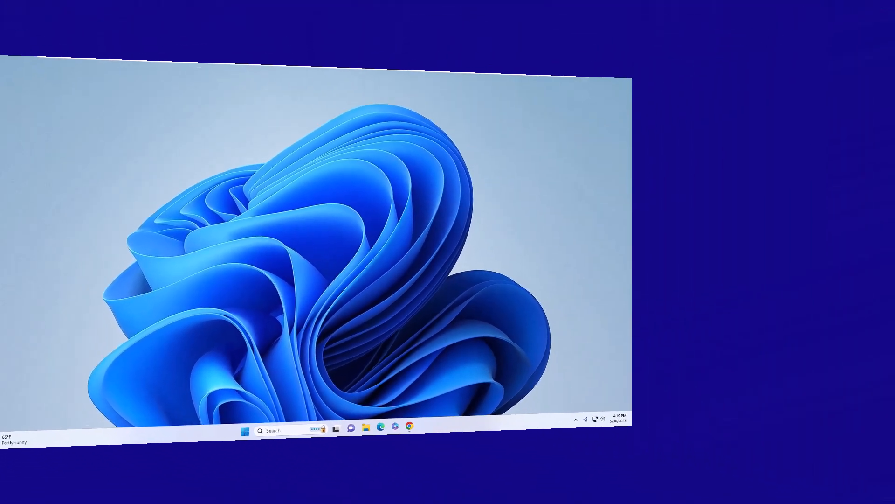